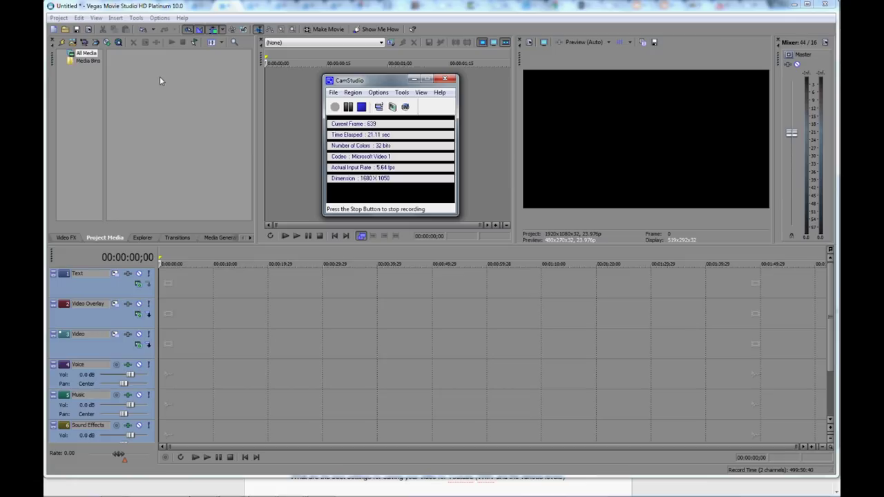
Step: In the Open dialog, browse to Libraries > Videos > Sony Vegas Quick Tips > How to Make a Slideshow > zoo photos
{"action": "left_click", "coordinate": [59, 18]}
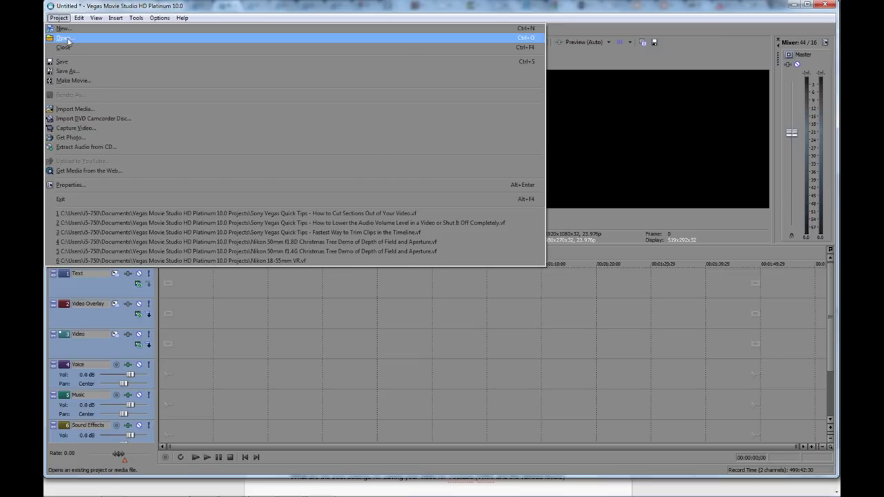
{"action": "left_click", "coordinate": [67, 41]}
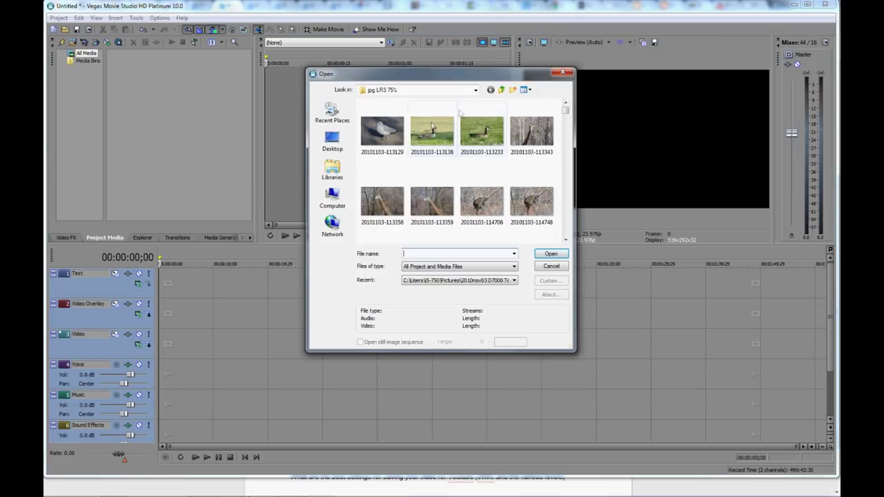
{"action": "left_click", "coordinate": [501, 91]}
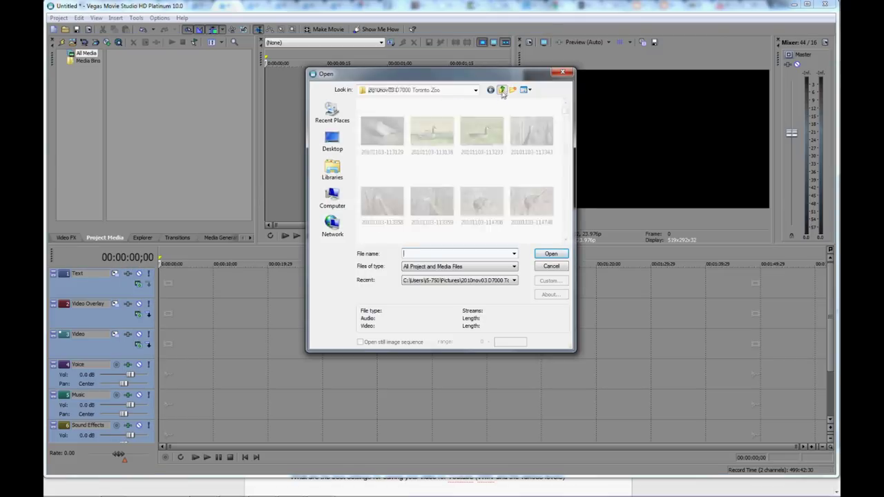
{"action": "left_click", "coordinate": [349, 172]}
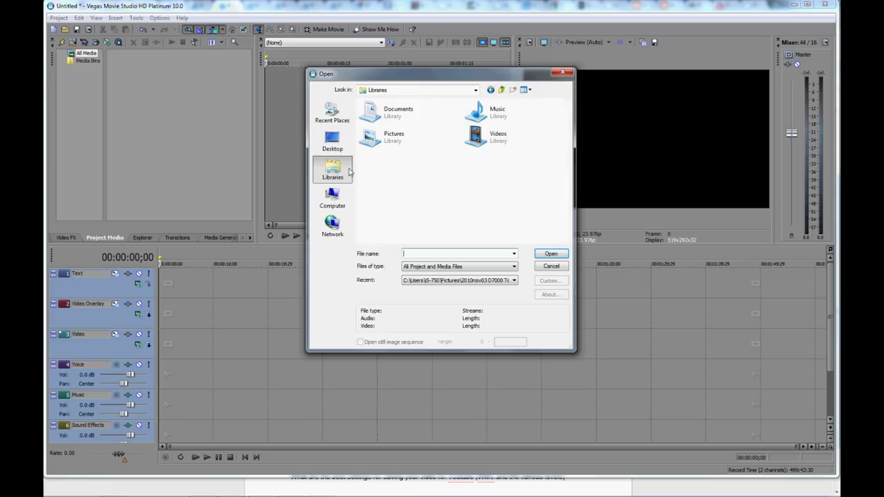
{"action": "double_click", "coordinate": [477, 136]}
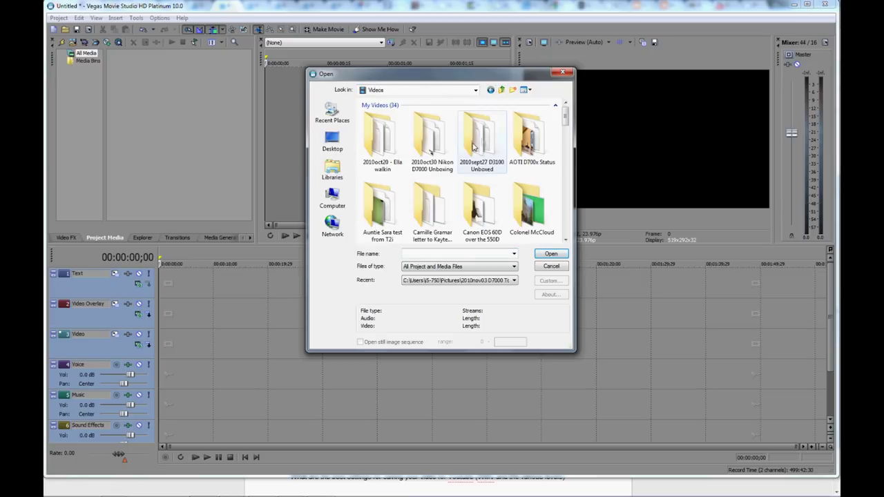
{"action": "left_click_drag", "start_coordinate": [566, 116], "coordinate": [566, 142]}
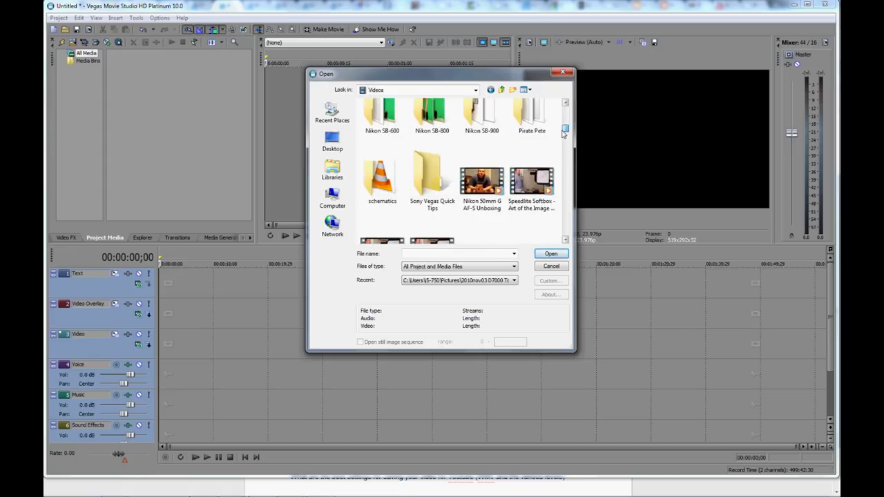
{"action": "double_click", "coordinate": [434, 163]}
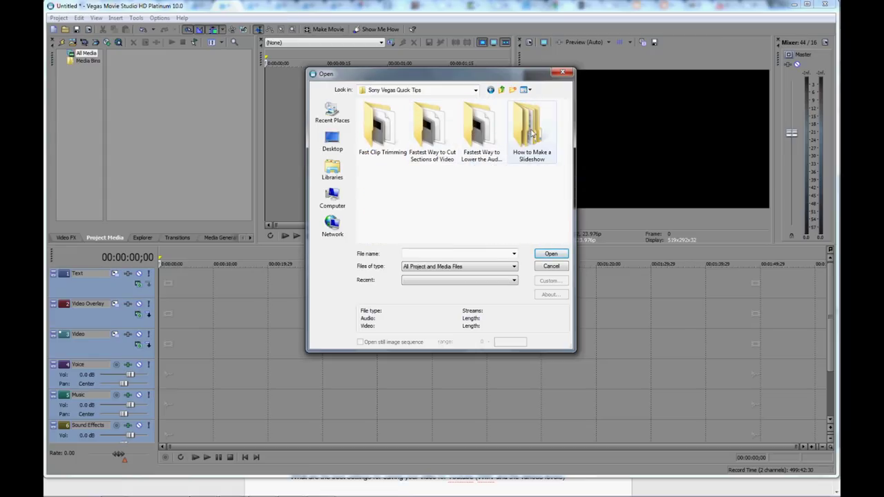
{"action": "double_click", "coordinate": [532, 133]}
{"action": "double_click", "coordinate": [397, 131]}
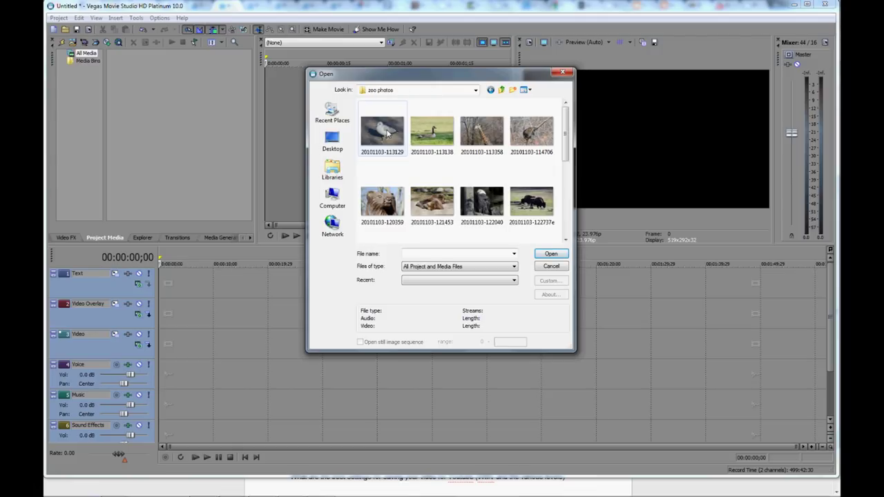
Step: Select every photo in the zoo photos folder with Ctrl+A and open them onto the Video track
{"action": "left_click", "coordinate": [388, 137]}
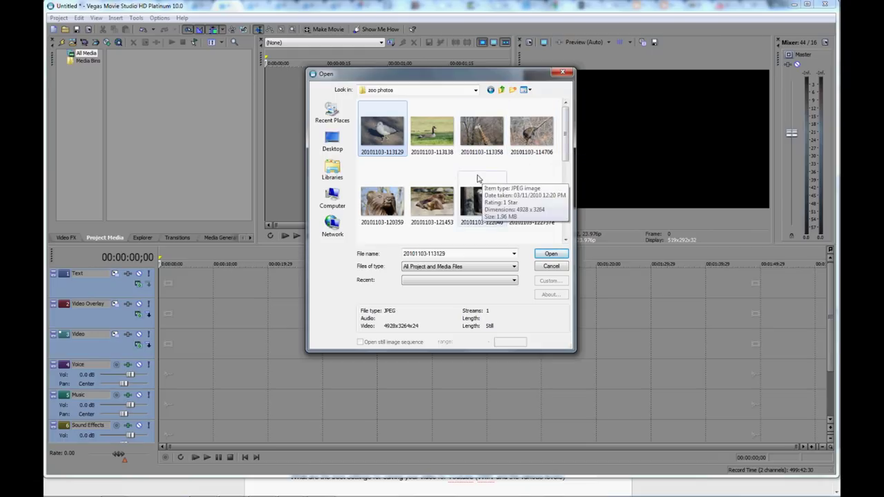
{"action": "left_click", "coordinate": [498, 140], "text": "ctrl"}
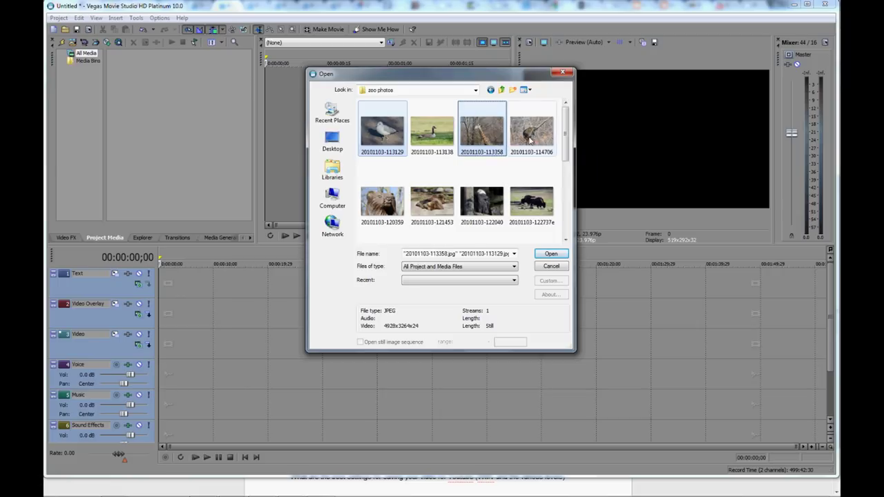
{"action": "left_click", "coordinate": [529, 145], "text": "ctrl"}
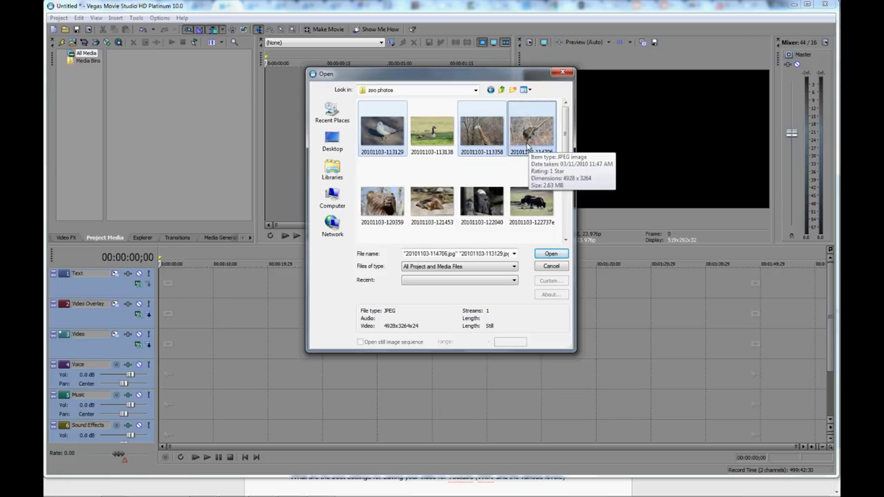
{"action": "key", "text": "ctrl+a"}
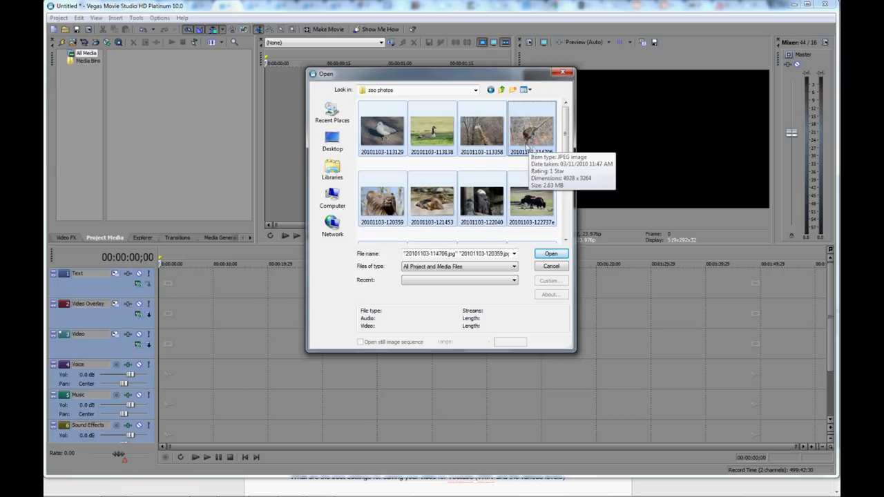
{"action": "left_click", "coordinate": [552, 255]}
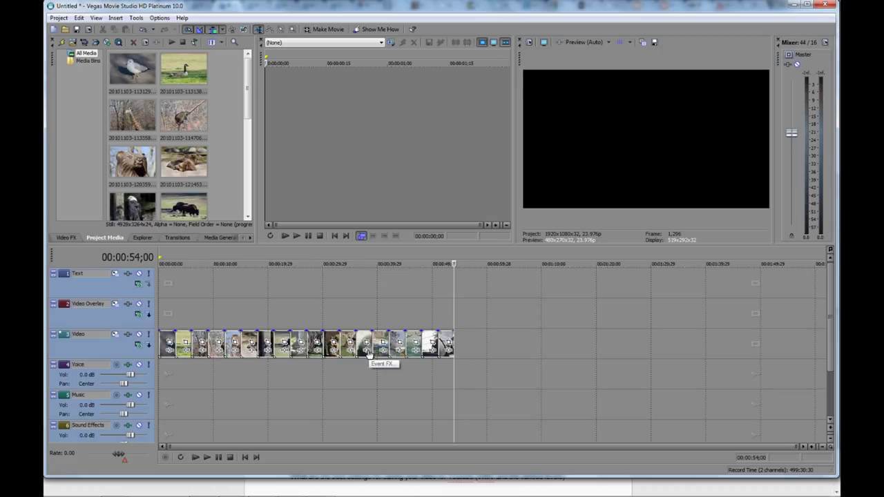
Step: Play the slideshow from the start through the gull, goose, giraffe and raccoon photos, then stop
{"action": "left_click", "coordinate": [246, 458]}
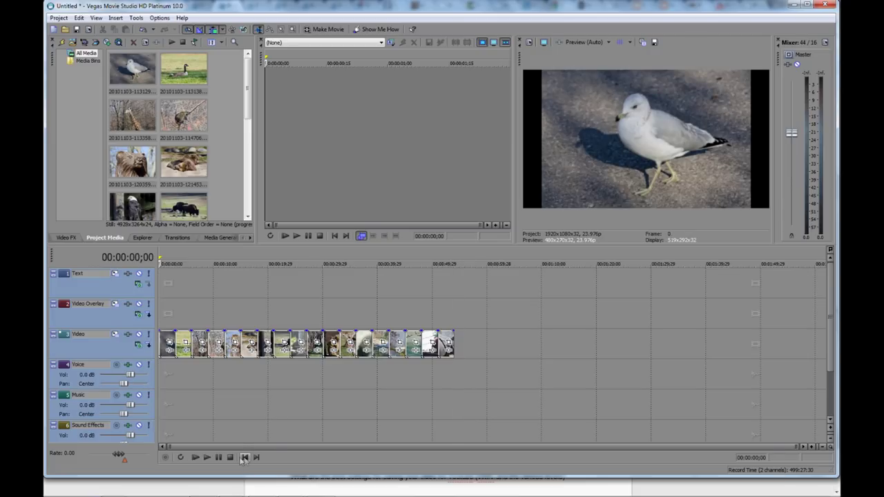
{"action": "left_click", "coordinate": [206, 458]}
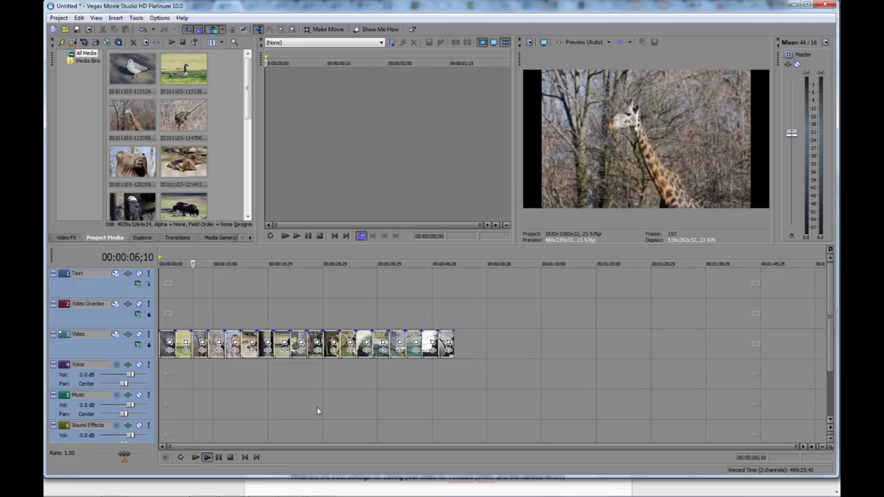
{"action": "left_click", "coordinate": [231, 458]}
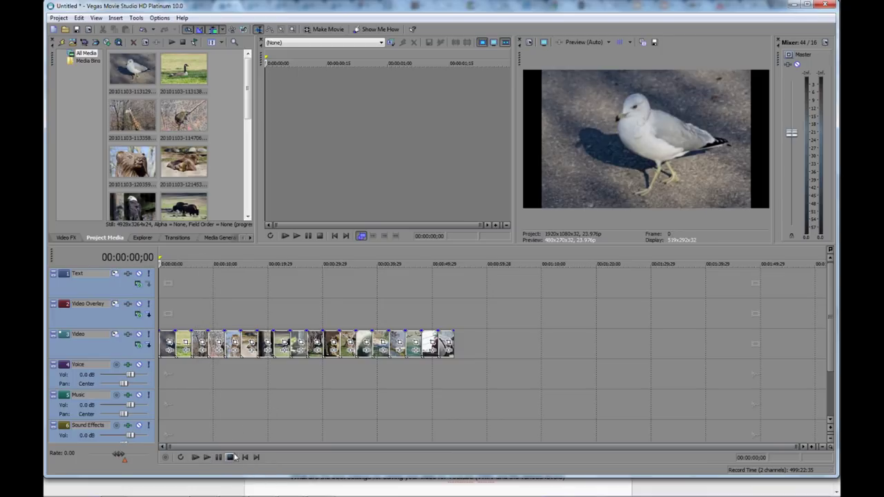
Step: Change New still image length from 3.000 to 5 seconds in the Editing preferences
{"action": "left_click", "coordinate": [160, 18]}
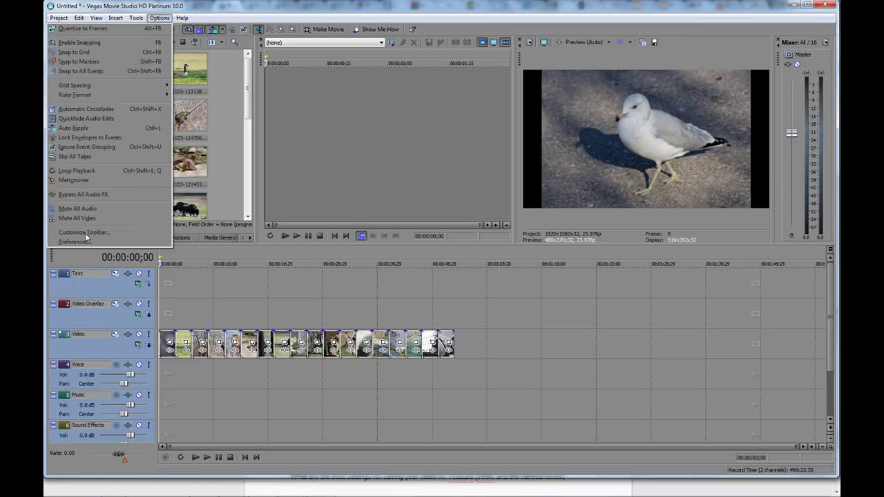
{"action": "left_click", "coordinate": [88, 243]}
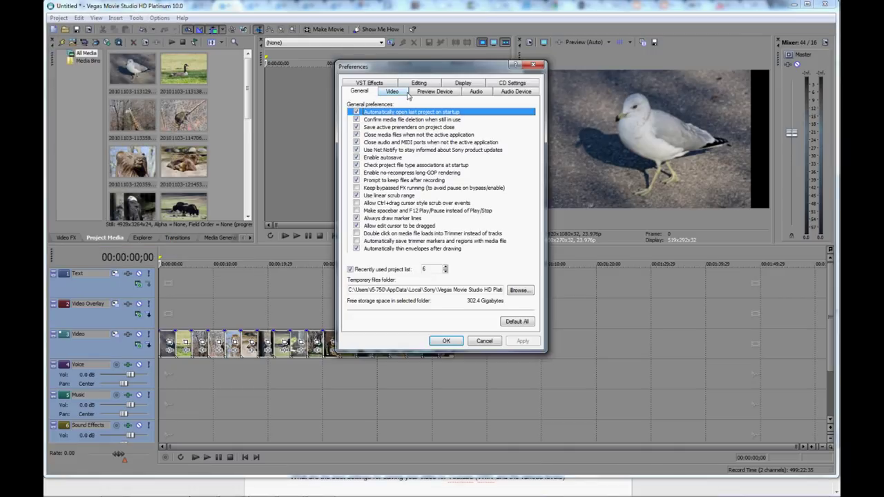
{"action": "left_click", "coordinate": [482, 342]}
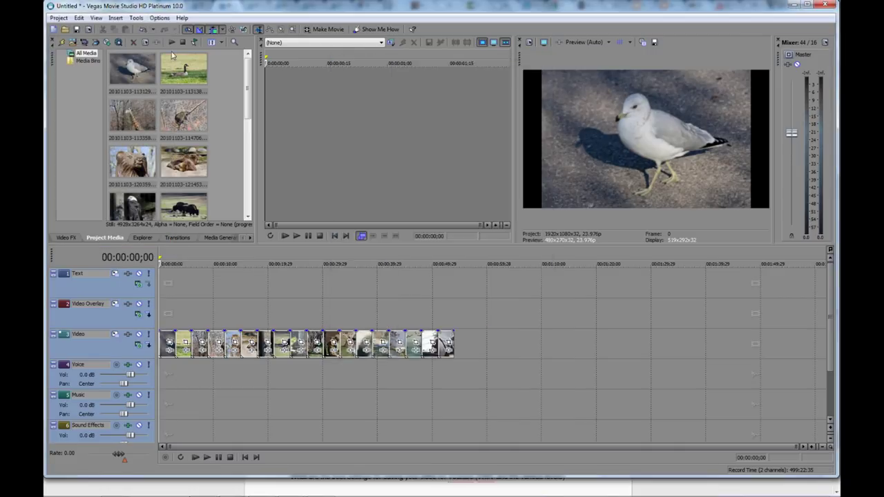
{"action": "left_click", "coordinate": [159, 17]}
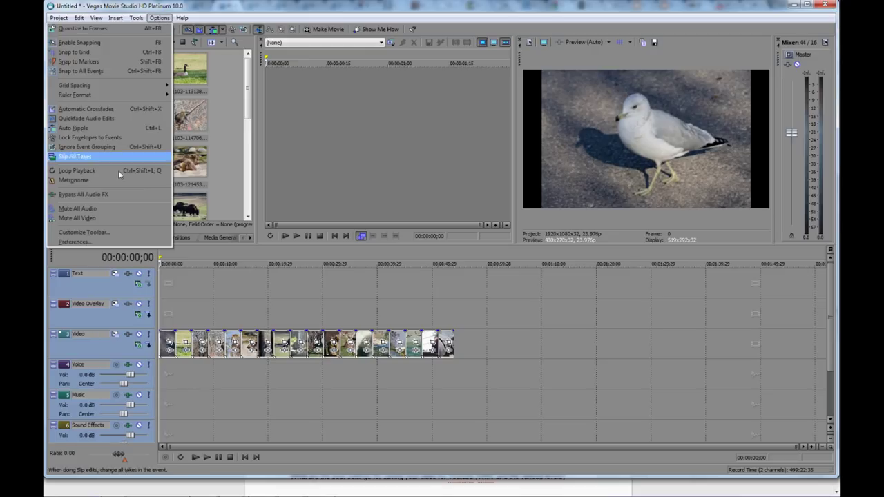
{"action": "left_click", "coordinate": [88, 242]}
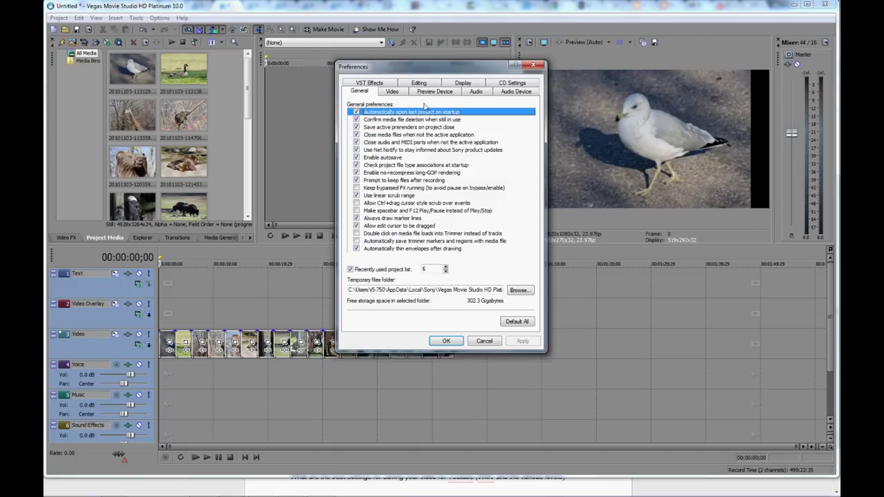
{"action": "left_click", "coordinate": [423, 84]}
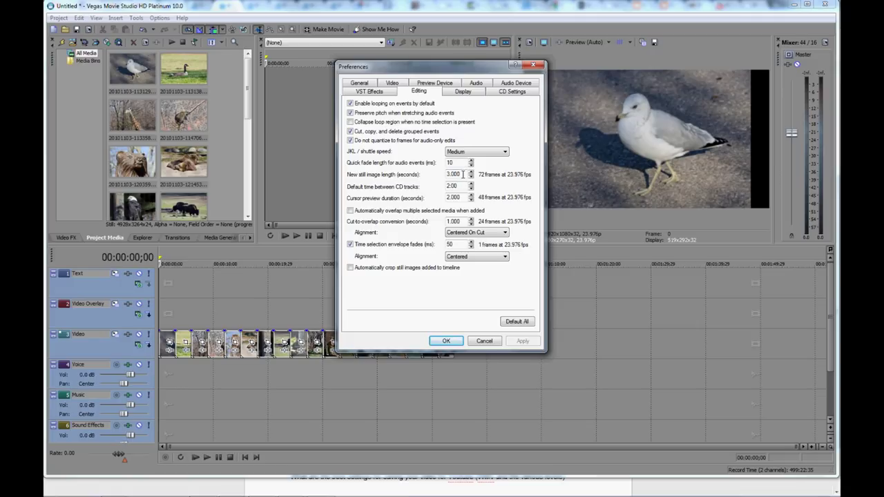
{"action": "left_click_drag", "start_coordinate": [462, 174], "coordinate": [431, 177]}
{"action": "type", "text": "5"}
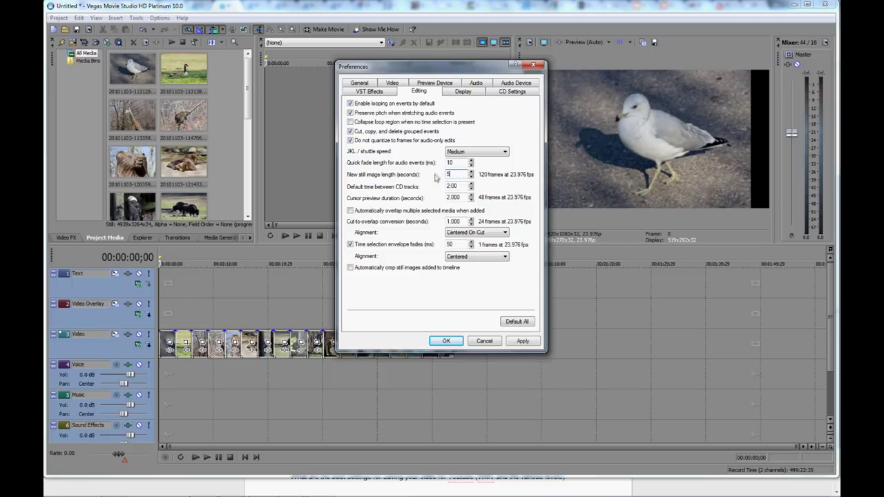
{"action": "key", "text": "Return"}
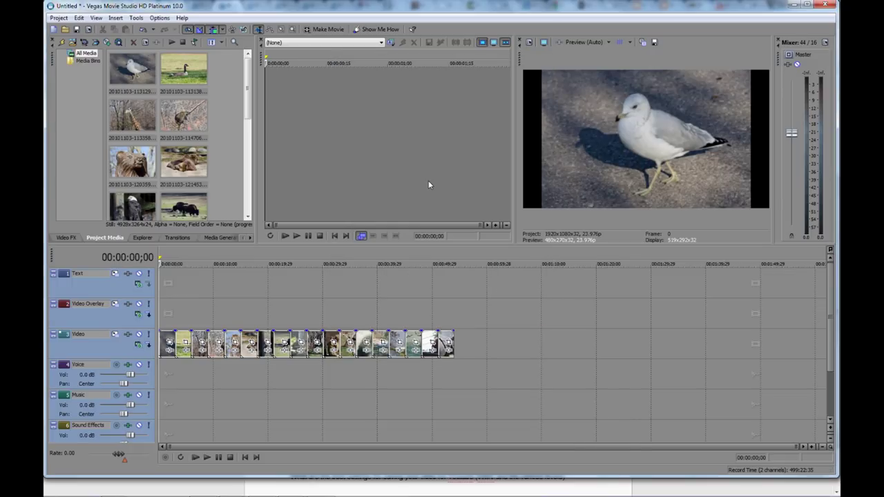
Step: Reopen the Editing preferences and confirm the 5-second still image length with OK
{"action": "left_click", "coordinate": [160, 17]}
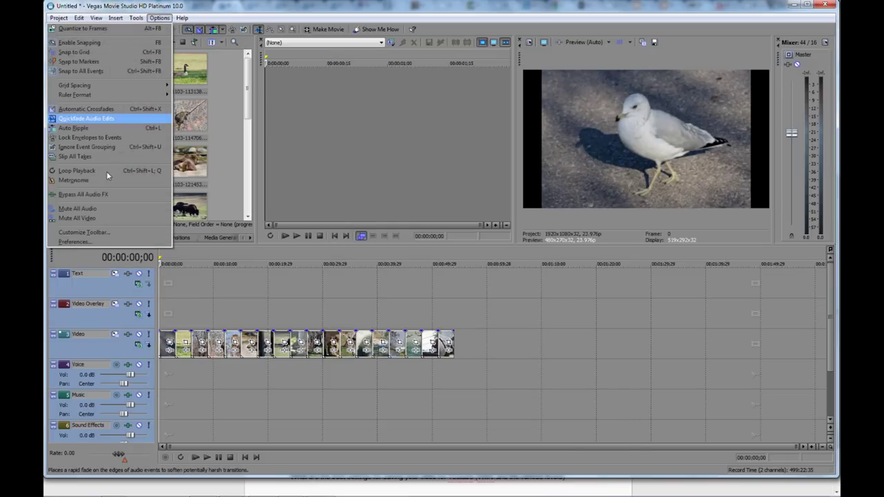
{"action": "left_click", "coordinate": [74, 241]}
{"action": "left_click", "coordinate": [418, 82]}
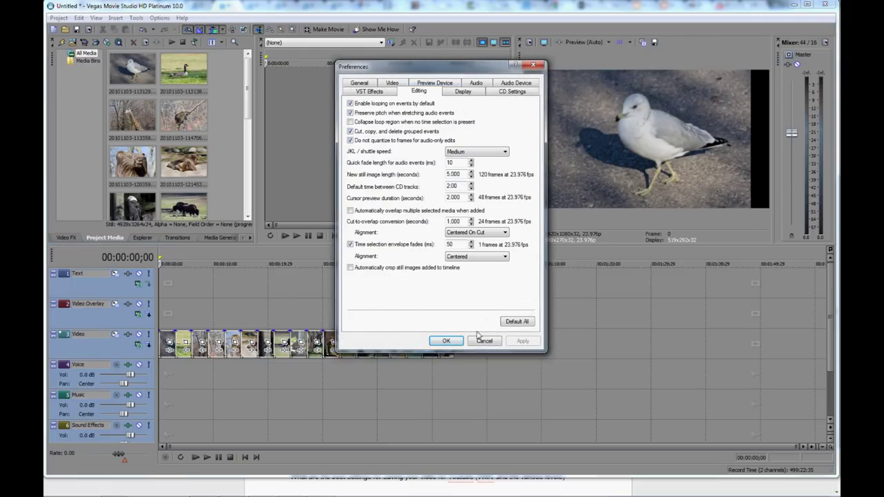
{"action": "left_click", "coordinate": [446, 341]}
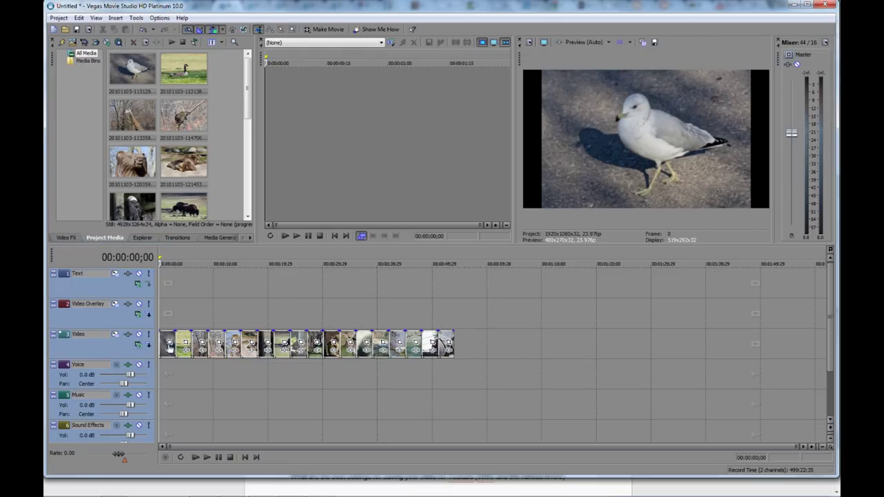
Step: Delete the Video track clips and drag all zoo photos from Project Media back on as 5-second stills
{"action": "key", "text": "space"}
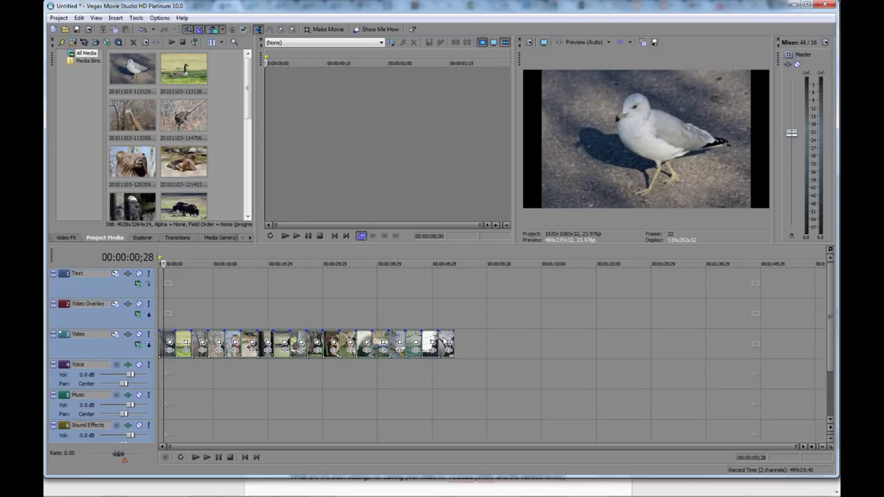
{"action": "key", "text": "Delete"}
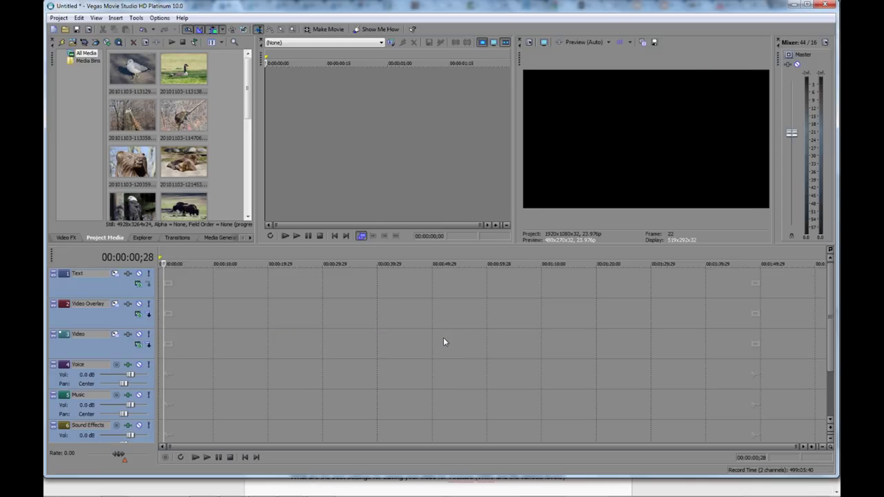
{"action": "left_click", "coordinate": [127, 77]}
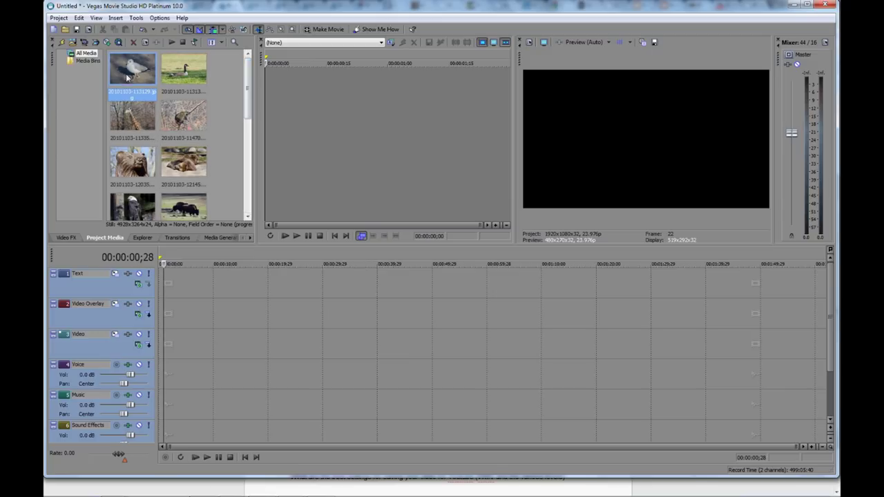
{"action": "key", "text": "ctrl+a"}
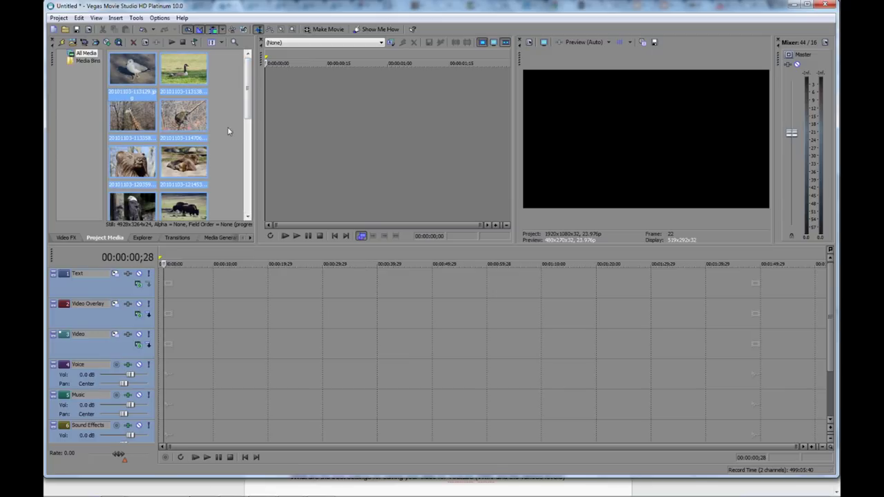
{"action": "left_click_drag", "start_coordinate": [135, 76], "coordinate": [161, 347]}
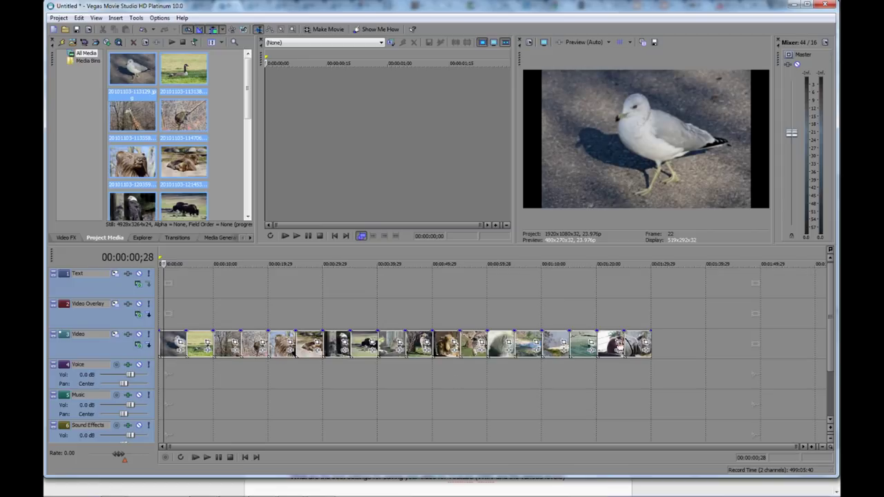
{"action": "left_click", "coordinate": [162, 293]}
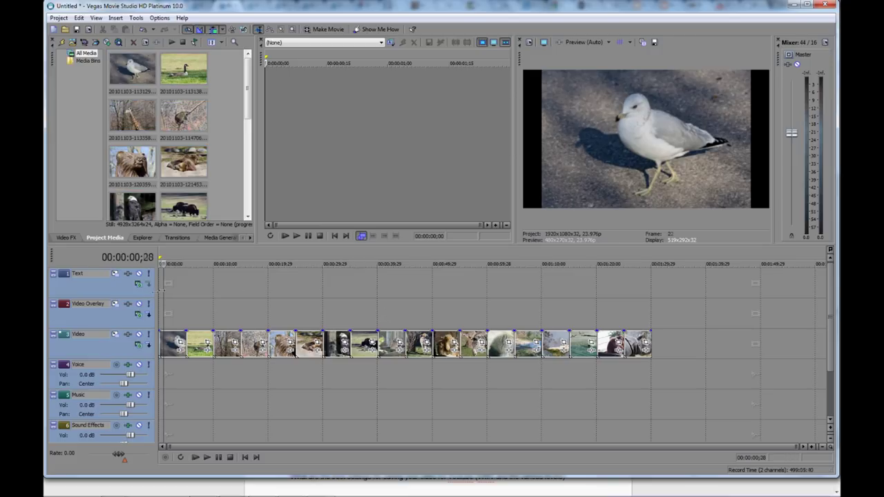
{"action": "left_click", "coordinate": [186, 325]}
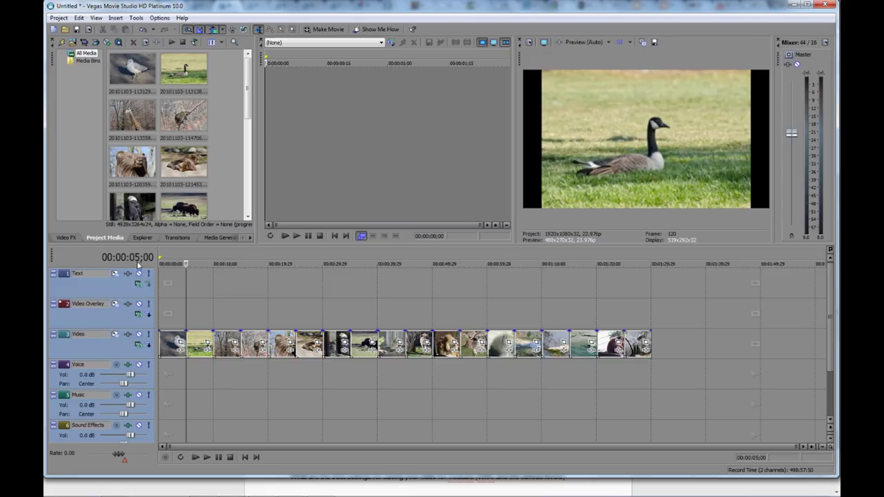
{"action": "left_click", "coordinate": [213, 307]}
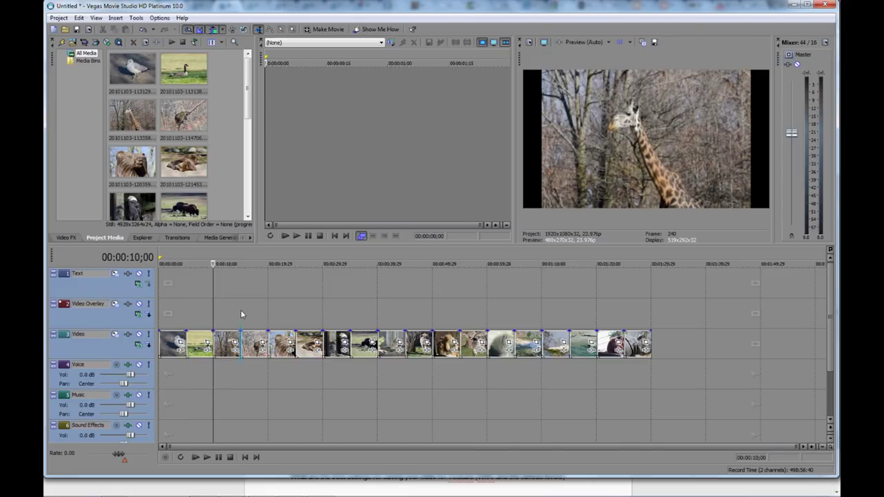
{"action": "left_click", "coordinate": [241, 315]}
{"action": "left_click_drag", "start_coordinate": [239, 365], "coordinate": [158, 377]}
{"action": "left_click", "coordinate": [207, 457]}
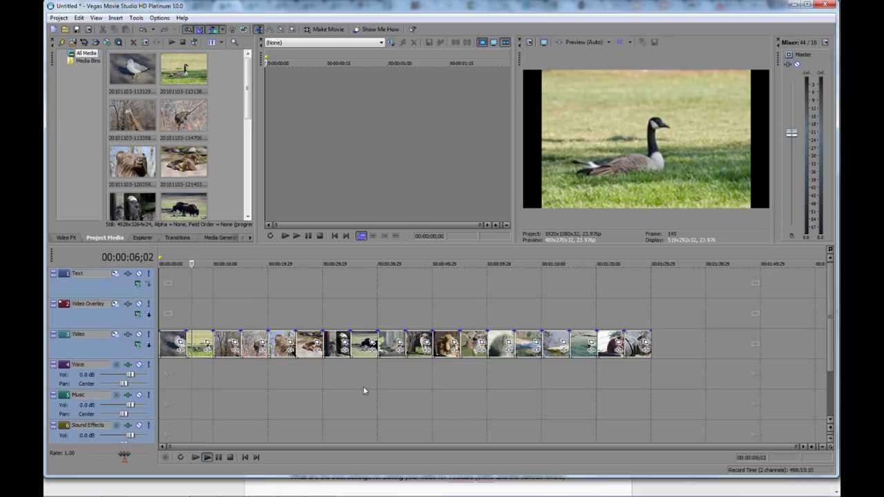
{"action": "left_click", "coordinate": [230, 457]}
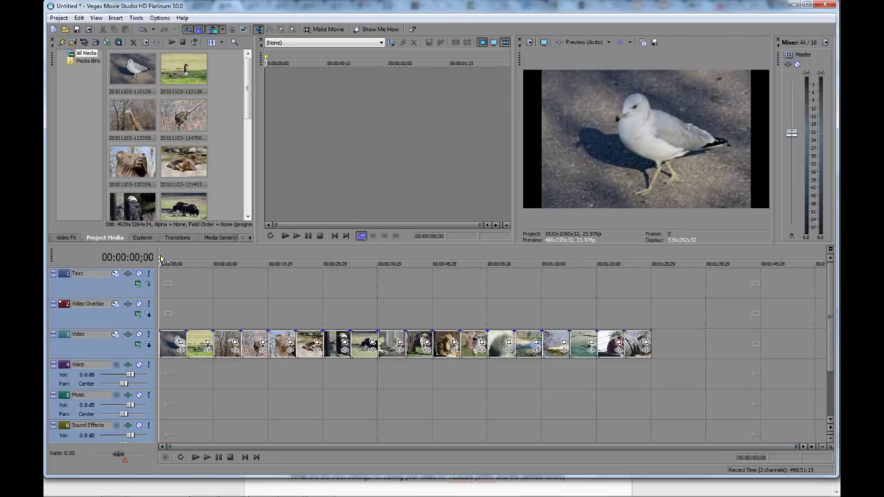
Step: Select the whole slideshow's time range and render it via Make Movie to slideshow.wmv
{"action": "left_click_drag", "start_coordinate": [160, 258], "coordinate": [649, 262]}
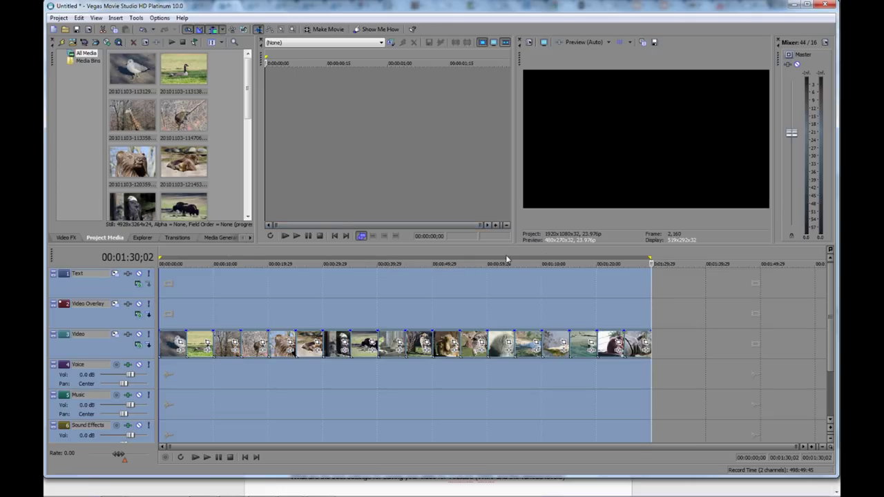
{"action": "left_click", "coordinate": [59, 18]}
{"action": "left_click", "coordinate": [75, 81]}
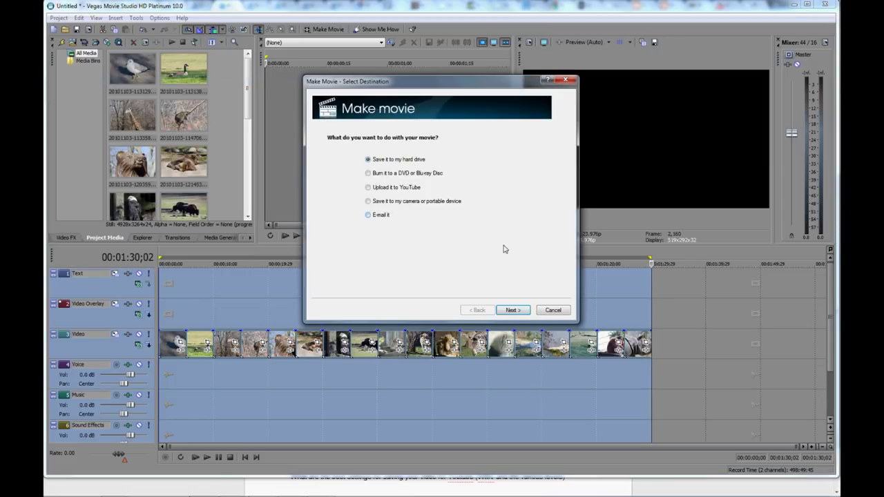
{"action": "left_click", "coordinate": [512, 310]}
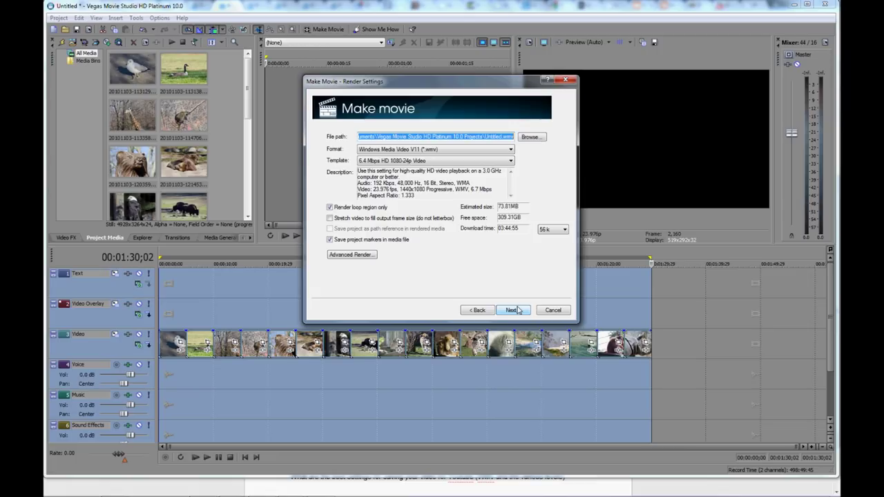
{"action": "left_click", "coordinate": [484, 136]}
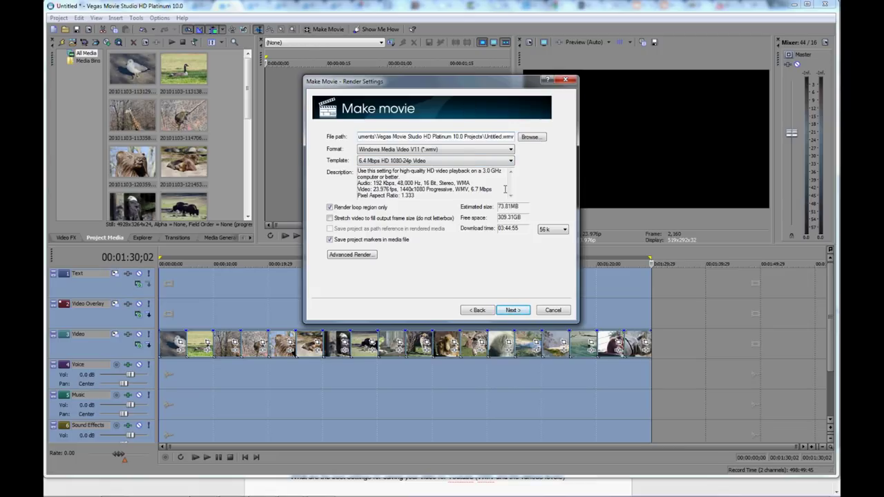
{"action": "type", "text": "alide"}
{"action": "key", "text": "Delete"}
{"action": "key", "text": "Delete"}
{"action": "key", "text": "Delete"}
{"action": "left_click", "coordinate": [512, 309]}
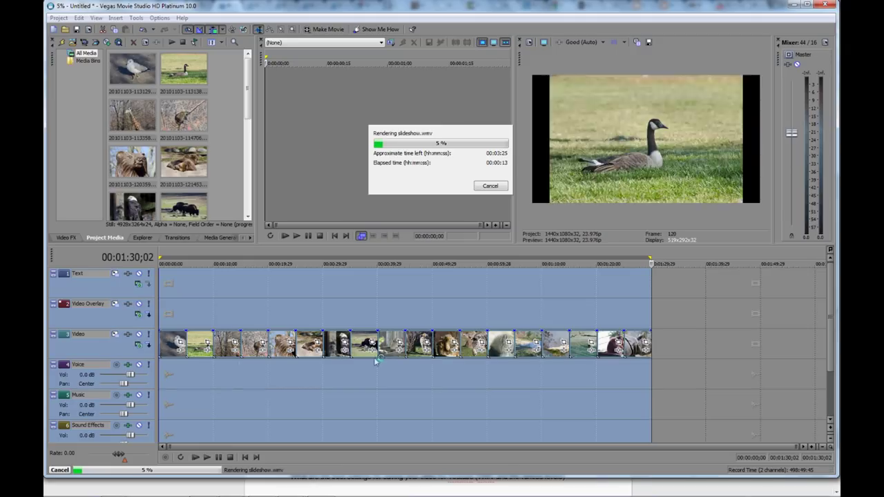
Step: Cancel the slideshow.wmv render in progress and clear the timeline time selection
{"action": "left_click", "coordinate": [491, 188]}
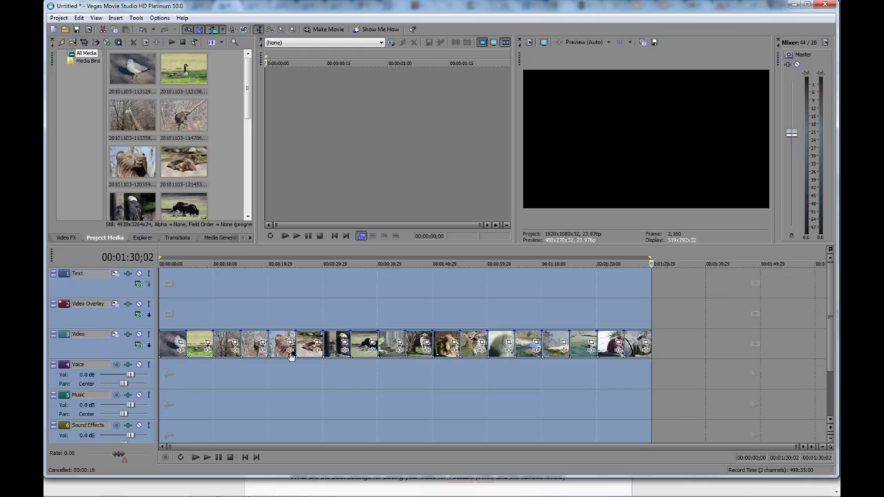
{"action": "left_click", "coordinate": [667, 349]}
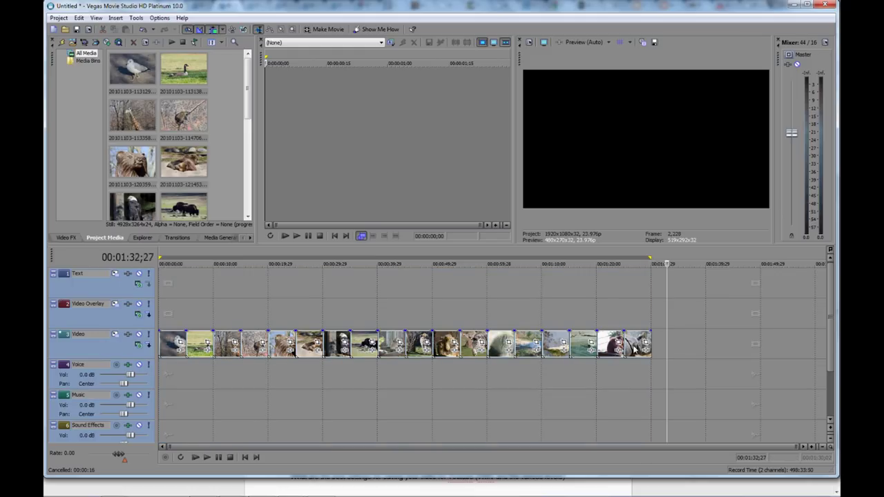
Step: Move the polar bear photo after the others, then put the lion photo last, ending near 1:30
{"action": "left_click_drag", "start_coordinate": [582, 349], "coordinate": [662, 314]}
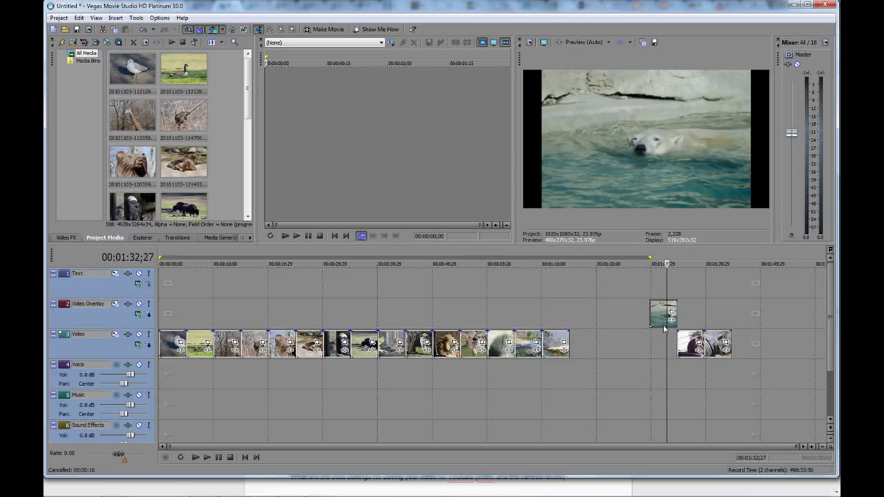
{"action": "left_click_drag", "start_coordinate": [691, 351], "coordinate": [588, 357]}
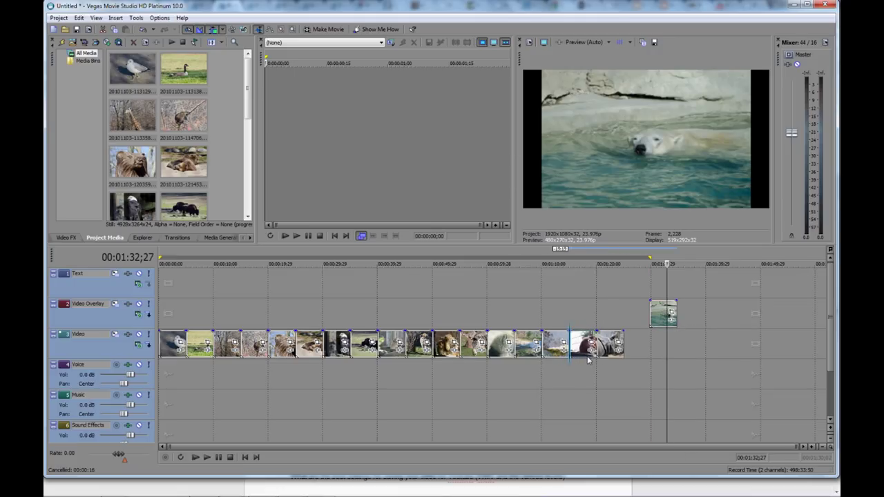
{"action": "left_click_drag", "start_coordinate": [658, 315], "coordinate": [634, 341]}
{"action": "left_click_drag", "start_coordinate": [458, 345], "coordinate": [639, 343]}
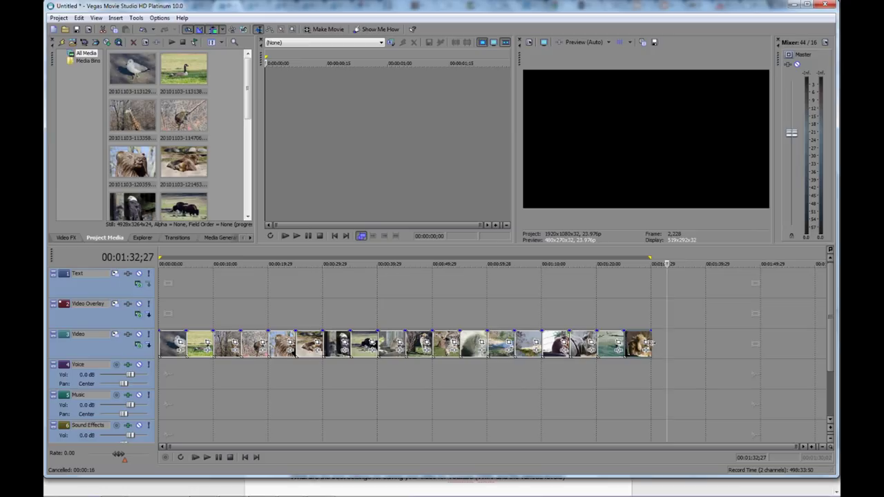
{"action": "mouse_move", "coordinate": [652, 346]}
{"action": "left_mouse_down"}
{"action": "mouse_move", "coordinate": [634, 345]}
{"action": "mouse_move", "coordinate": [650, 346]}
{"action": "left_mouse_up"}
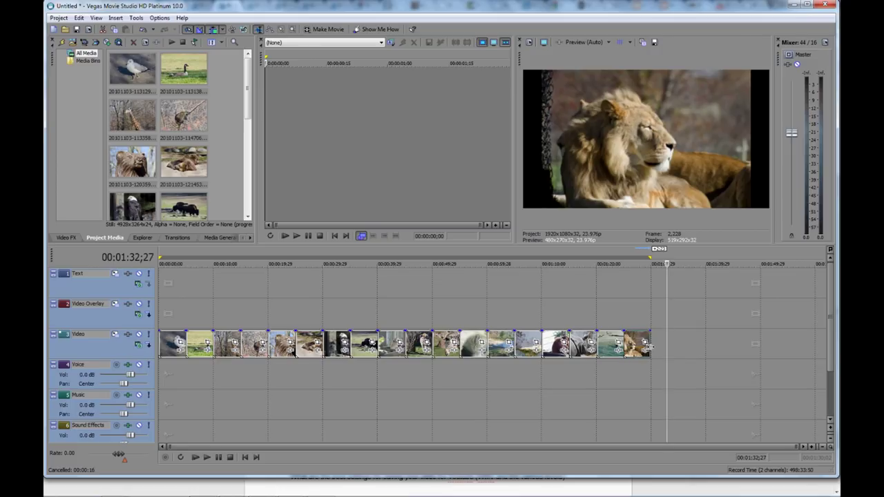